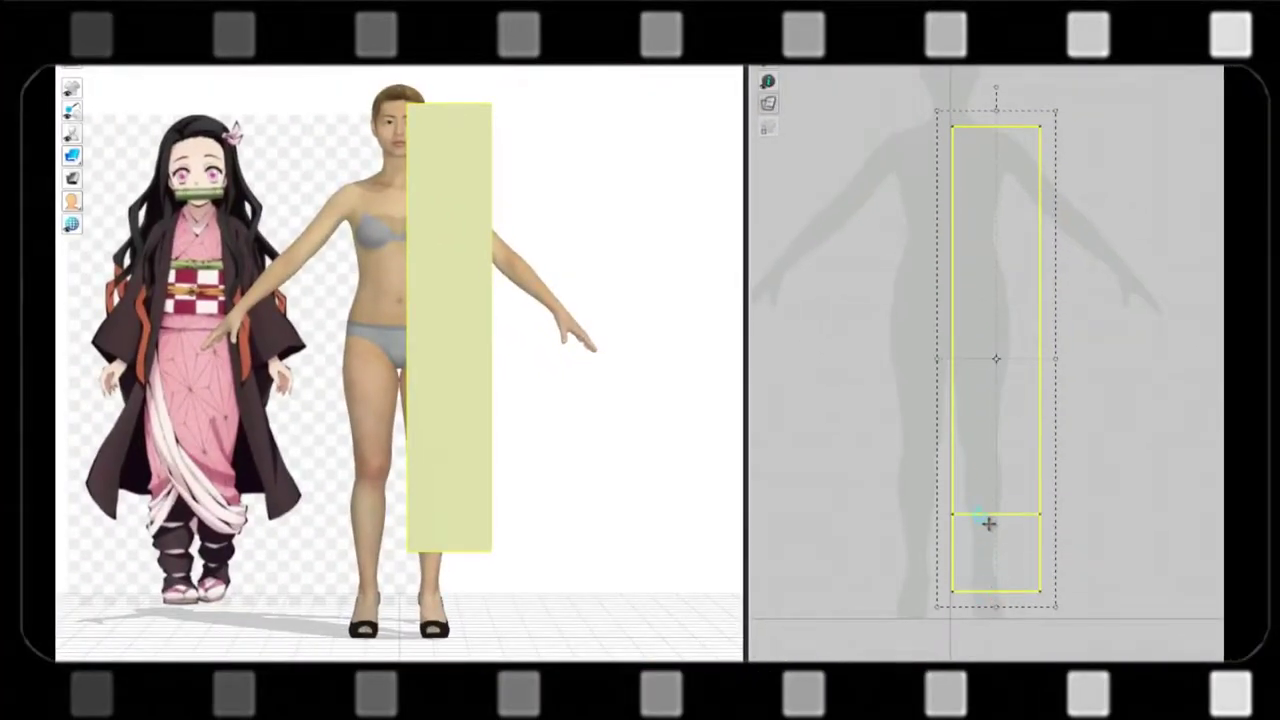
- Open the Transform settings for the kimono pattern piece from its right-click menu
{"action": "right_click", "coordinate": [1051, 543]}
{"action": "left_click", "coordinate": [1005, 506]}
{"action": "left_click", "coordinate": [1005, 530]}
{"action": "left_click", "coordinate": [797, 350]}
{"action": "left_click", "coordinate": [1057, 549]}
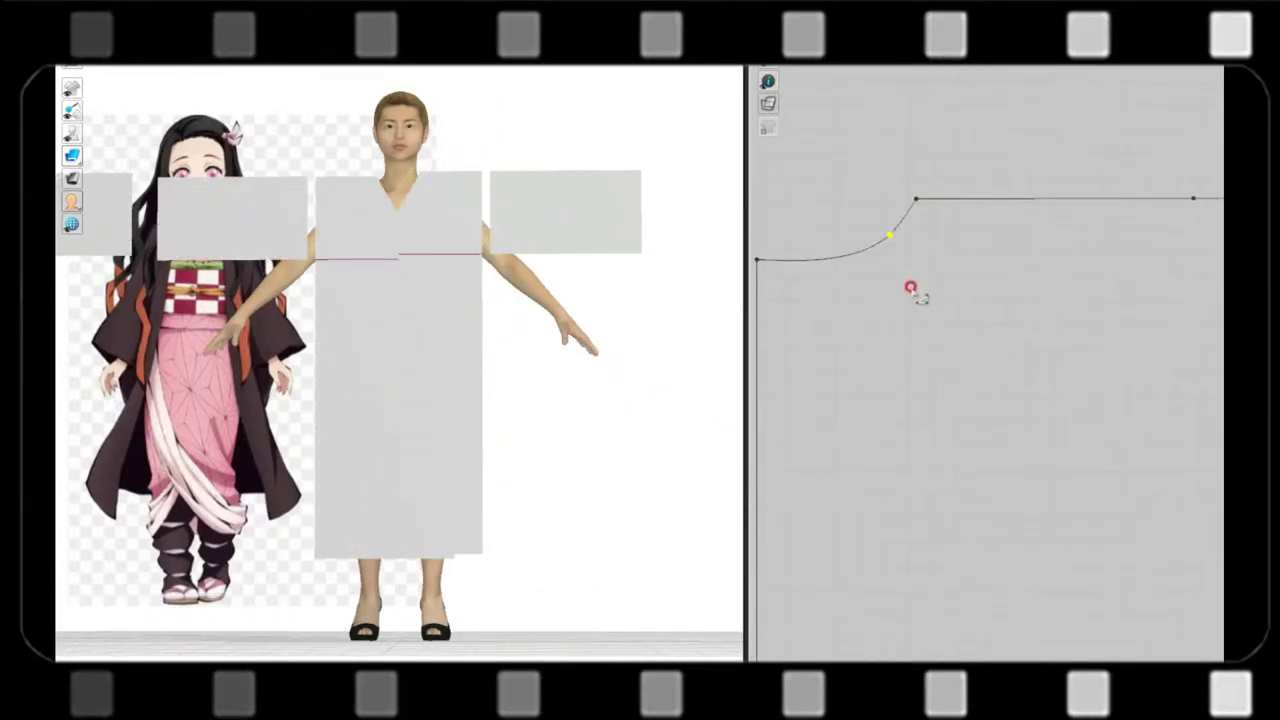
- Zoom and orbit the view to inspect the avatar from the side and back
{"action": "scroll", "coordinate": [1060, 491], "scroll_direction": "down", "scroll_amount": 3}
{"action": "scroll", "coordinate": [941, 345], "scroll_direction": "up", "scroll_amount": 2}
{"action": "scroll", "coordinate": [930, 393], "scroll_direction": "up", "scroll_amount": 1}
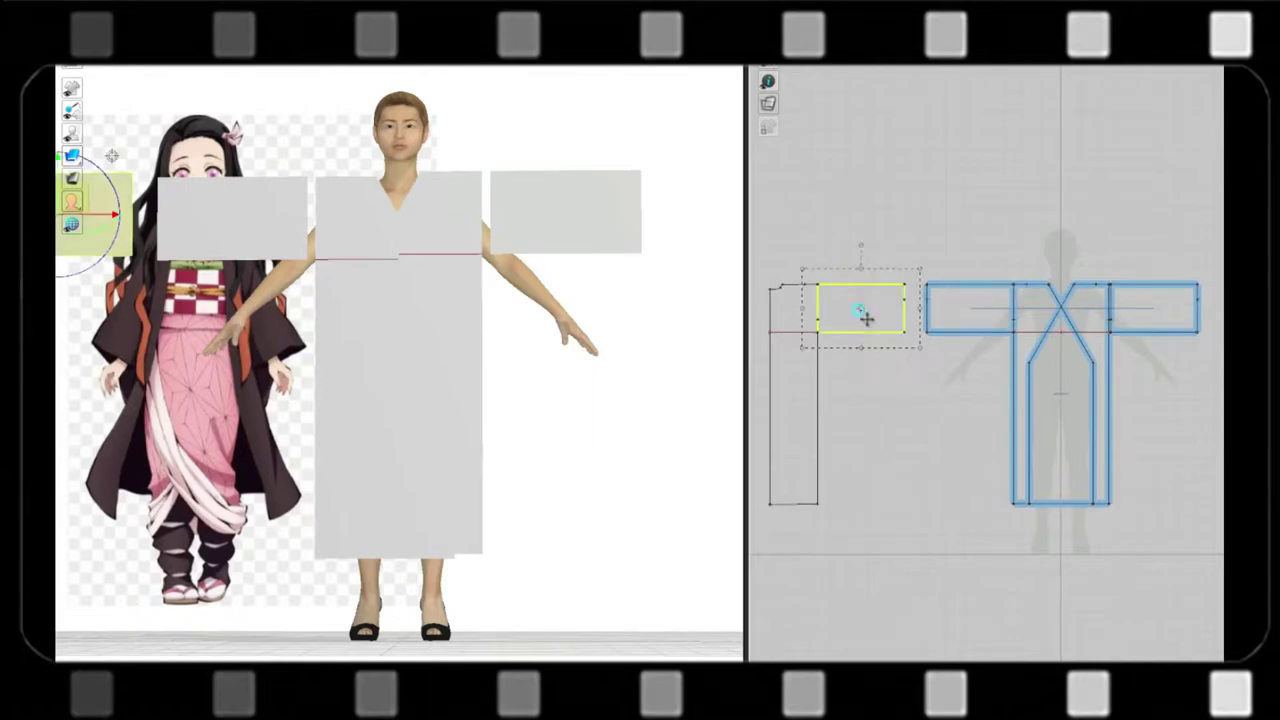
{"action": "right_click_drag", "start_coordinate": [729, 406], "coordinate": [565, 425]}
{"action": "mouse_move", "coordinate": [460, 337]}
{"action": "right_mouse_down"}
{"action": "mouse_move", "coordinate": [480, 329]}
{"action": "mouse_move", "coordinate": [480, 363]}
{"action": "mouse_move", "coordinate": [517, 380]}
{"action": "mouse_move", "coordinate": [458, 378]}
{"action": "right_mouse_up"}
- Place the long rectangular panel on the avatar's front and wrap it around the torso
{"action": "left_click", "coordinate": [597, 368]}
{"action": "right_click_drag", "start_coordinate": [597, 368], "coordinate": [536, 258]}
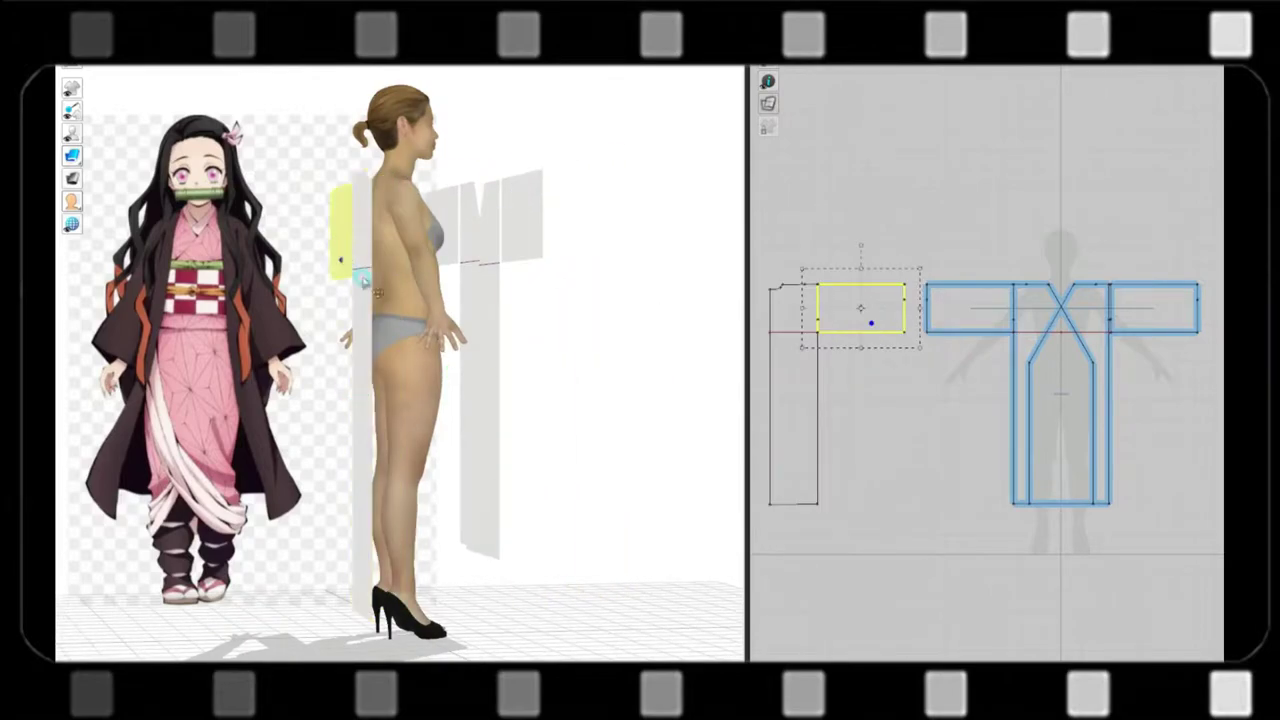
{"action": "right_click_drag", "start_coordinate": [365, 281], "coordinate": [517, 331]}
{"action": "left_click", "coordinate": [371, 297]}
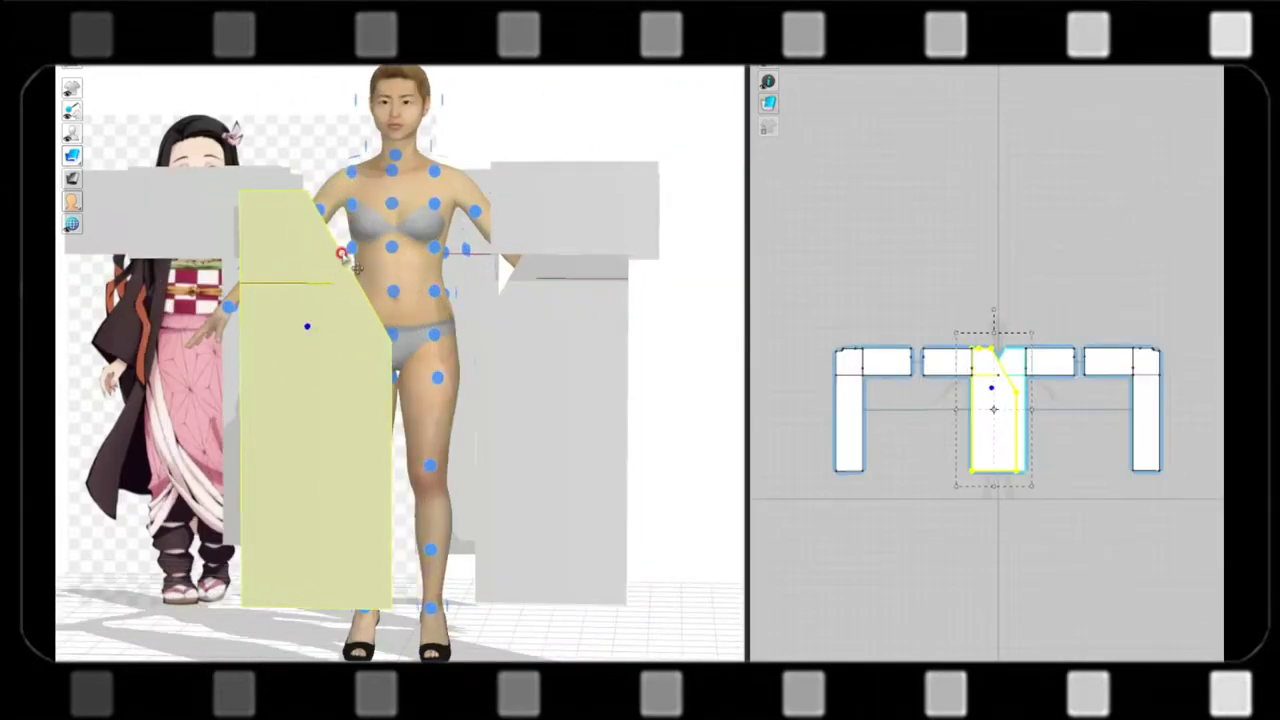
{"action": "left_click", "coordinate": [337, 259]}
{"action": "mouse_move", "coordinate": [340, 260]}
{"action": "right_mouse_down"}
{"action": "mouse_move", "coordinate": [250, 270]}
{"action": "mouse_move", "coordinate": [451, 280]}
{"action": "right_mouse_up"}
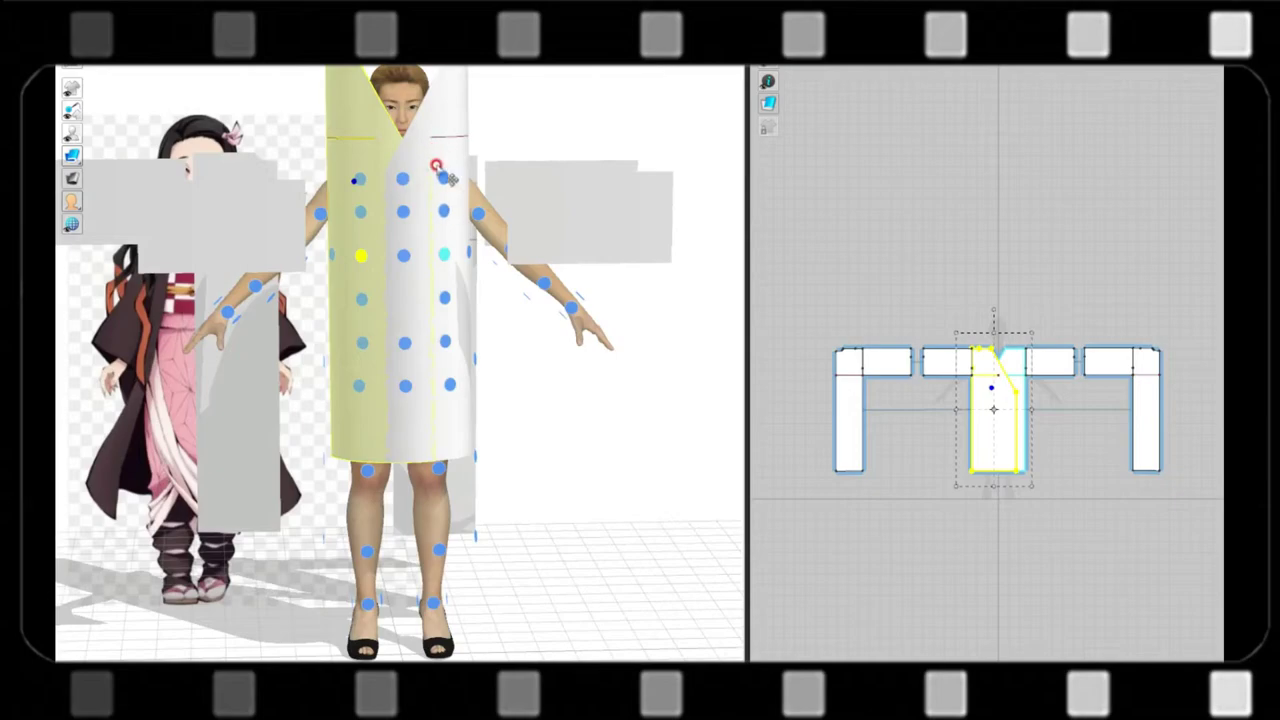
- Reposition the sleeve pieces beside the first strip, then simulate to drape the robe
{"action": "left_click", "coordinate": [528, 211]}
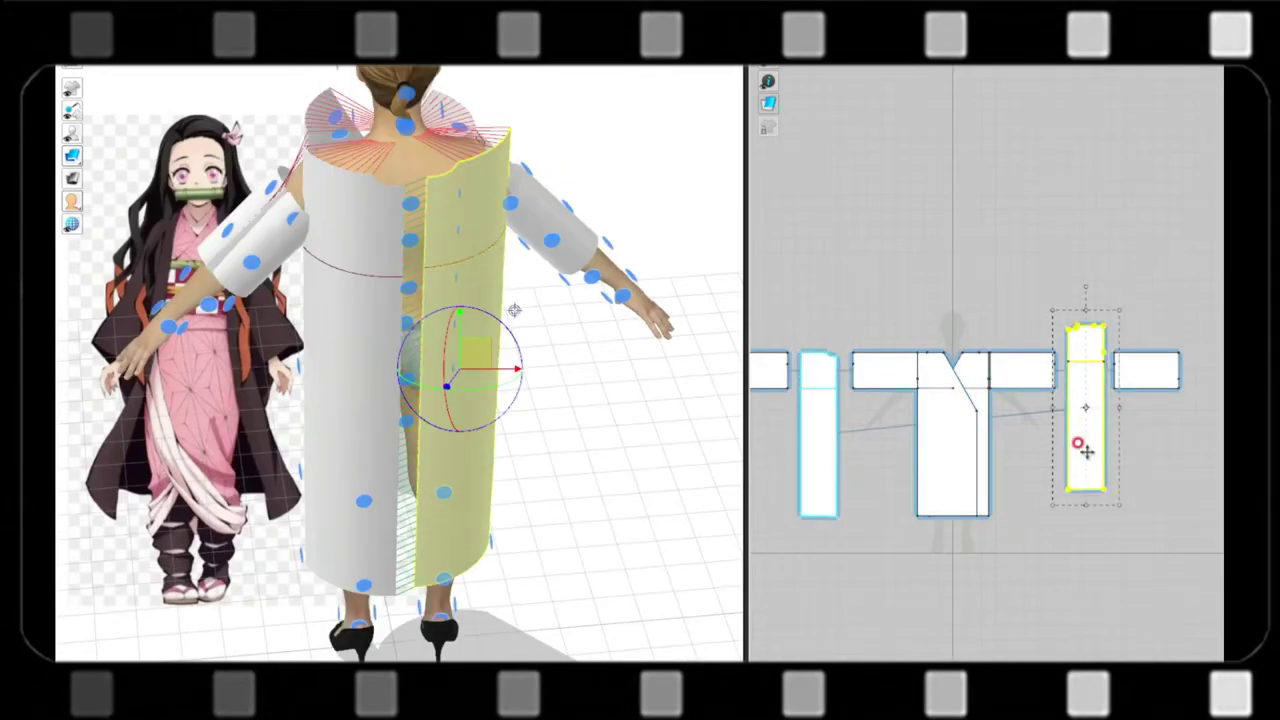
{"action": "right_click", "coordinate": [1086, 451]}
{"action": "left_click", "coordinate": [1083, 390]}
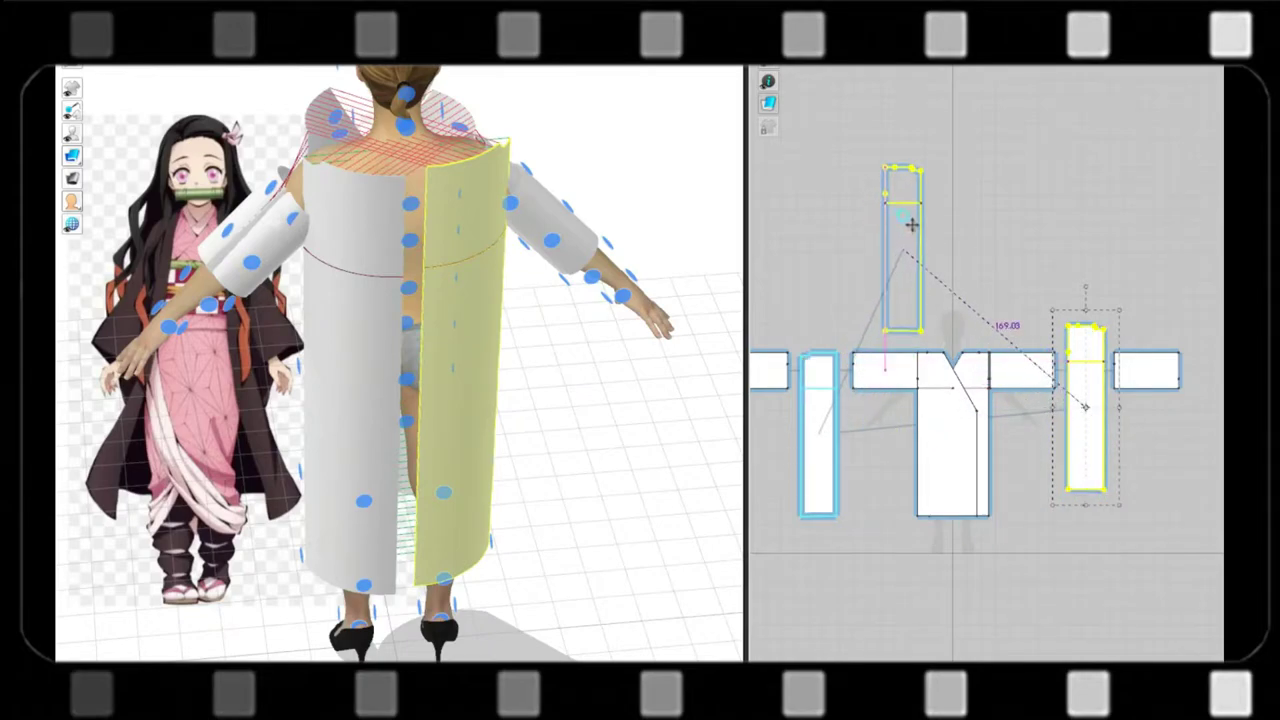
{"action": "left_click_drag", "start_coordinate": [911, 225], "coordinate": [903, 245]}
{"action": "mouse_move", "coordinate": [818, 430]}
{"action": "left_mouse_down"}
{"action": "mouse_move", "coordinate": [988, 250]}
{"action": "mouse_move", "coordinate": [1040, 250]}
{"action": "left_mouse_up"}
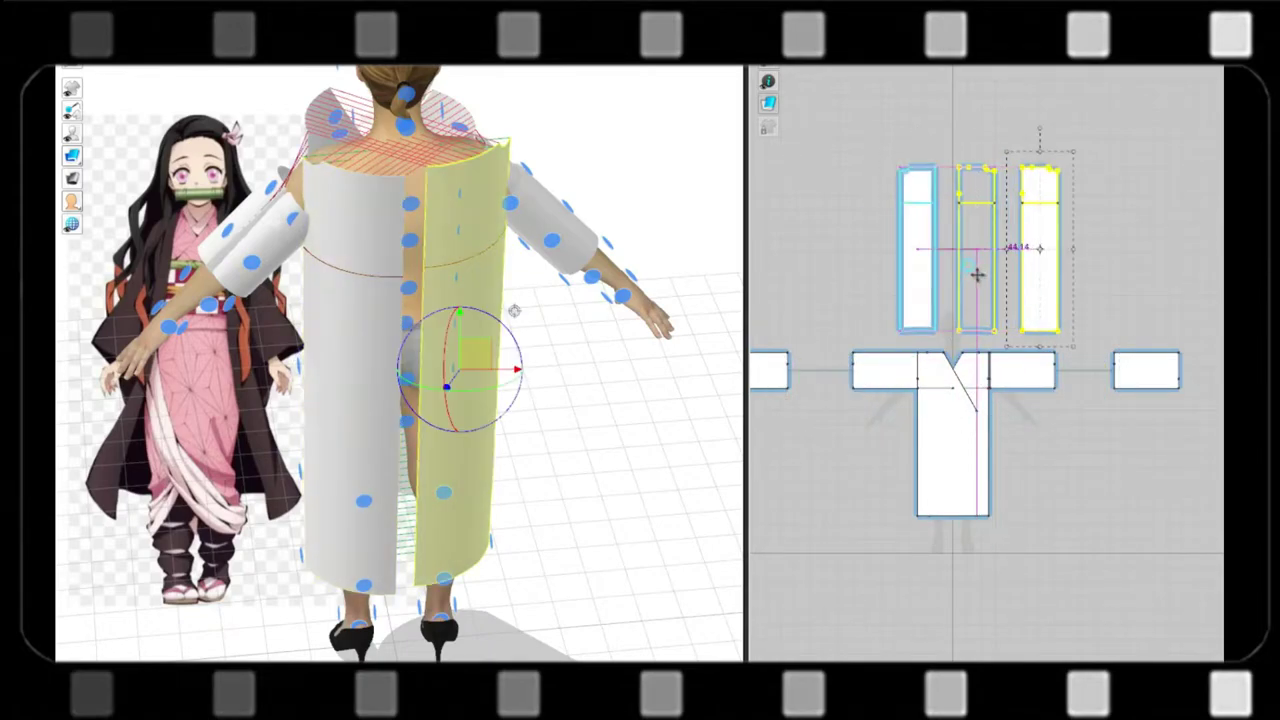
{"action": "key", "text": "ctrl+z"}
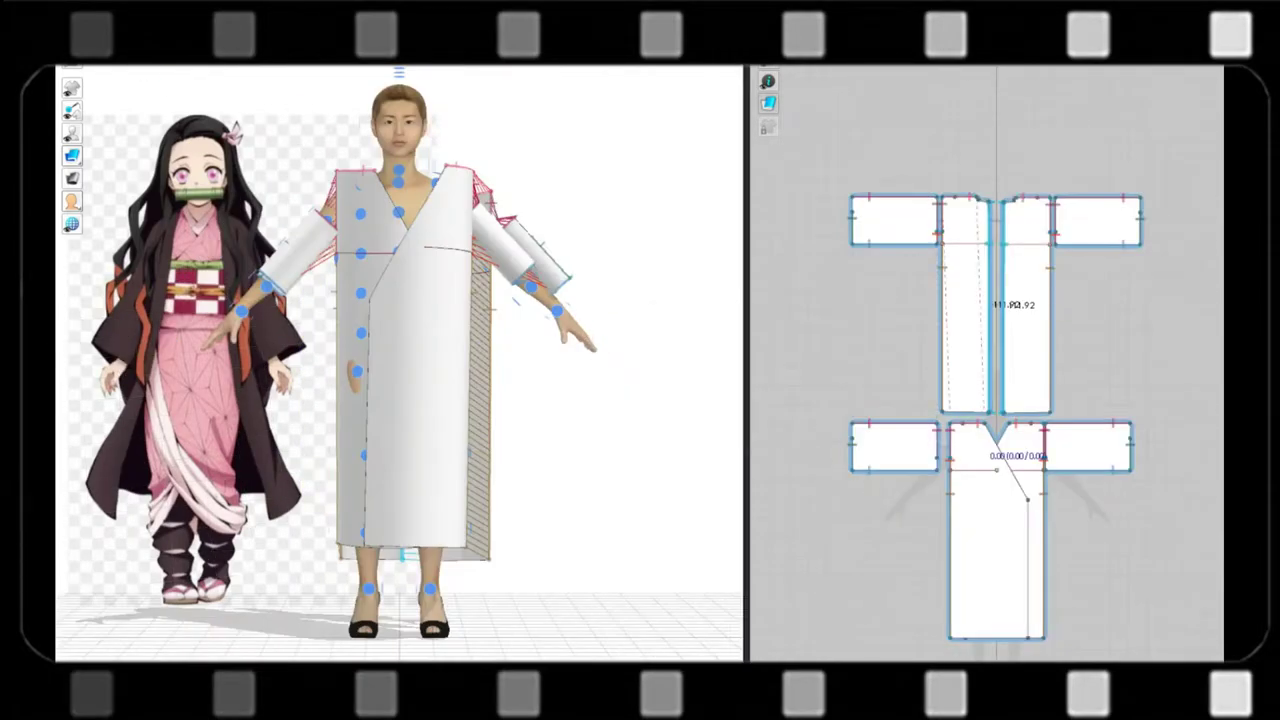
{"action": "left_click", "coordinate": [119, 104]}
{"action": "key", "text": "space"}
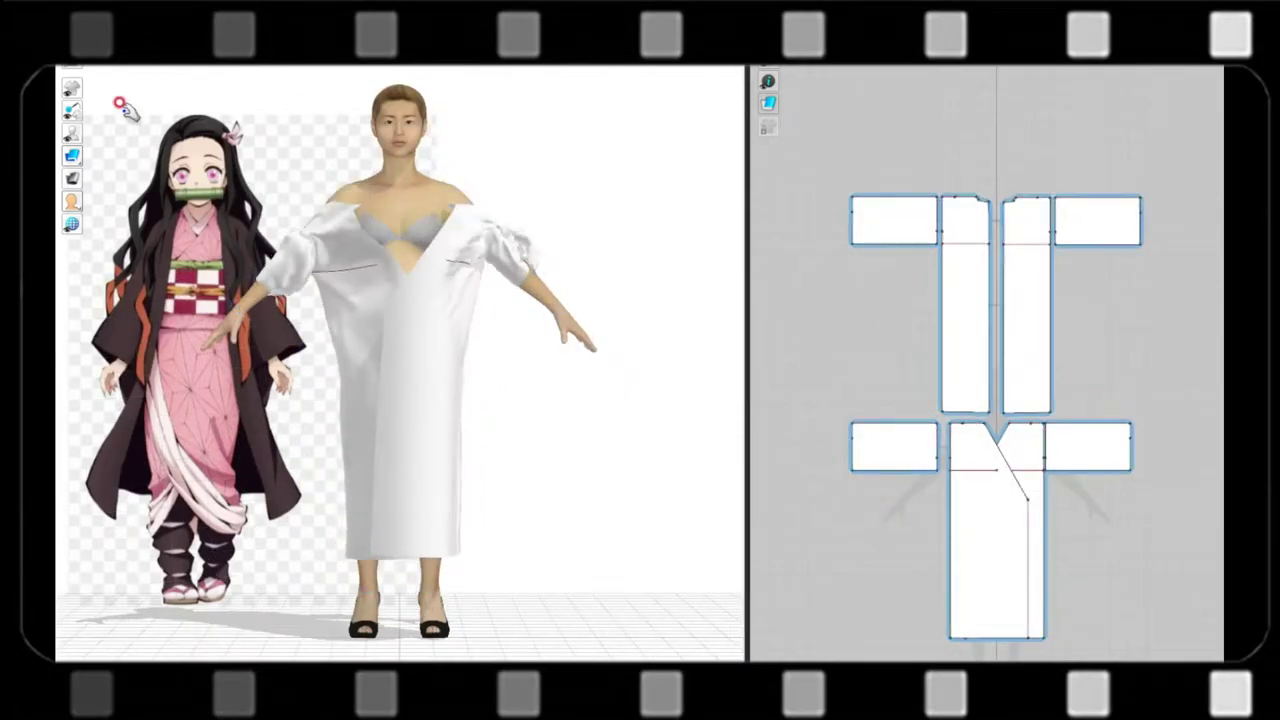
- Pull the left front panel upward and select the sleeve and small back panels
{"action": "left_click_drag", "start_coordinate": [318, 270], "coordinate": [330, 222]}
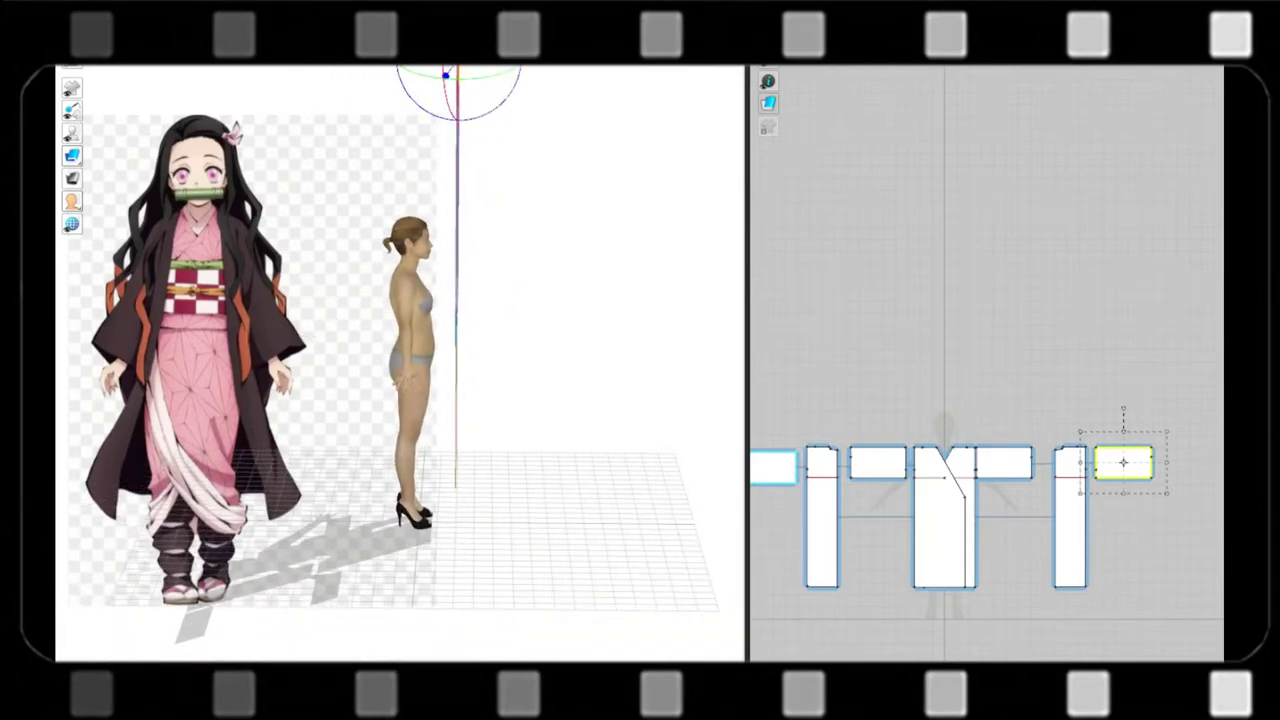
{"action": "right_click_drag", "start_coordinate": [437, 408], "coordinate": [477, 409]}
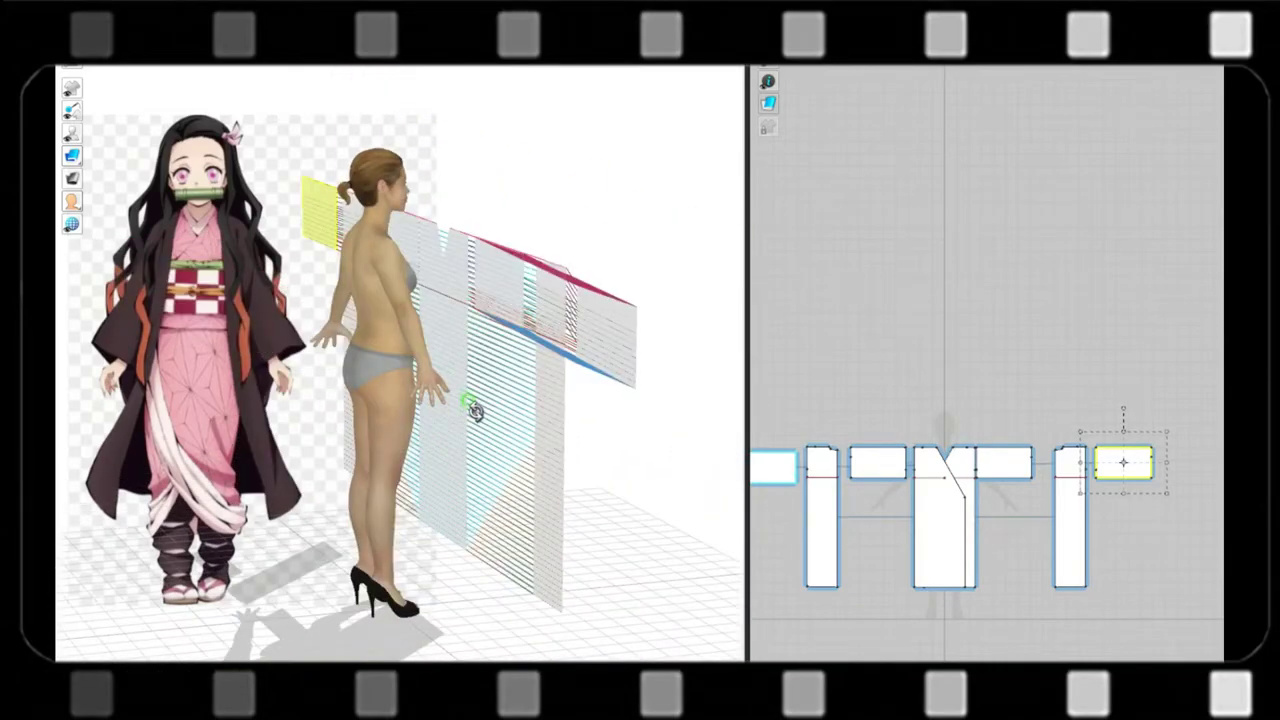
{"action": "left_click", "coordinate": [400, 413]}
{"action": "left_click", "coordinate": [402, 300]}
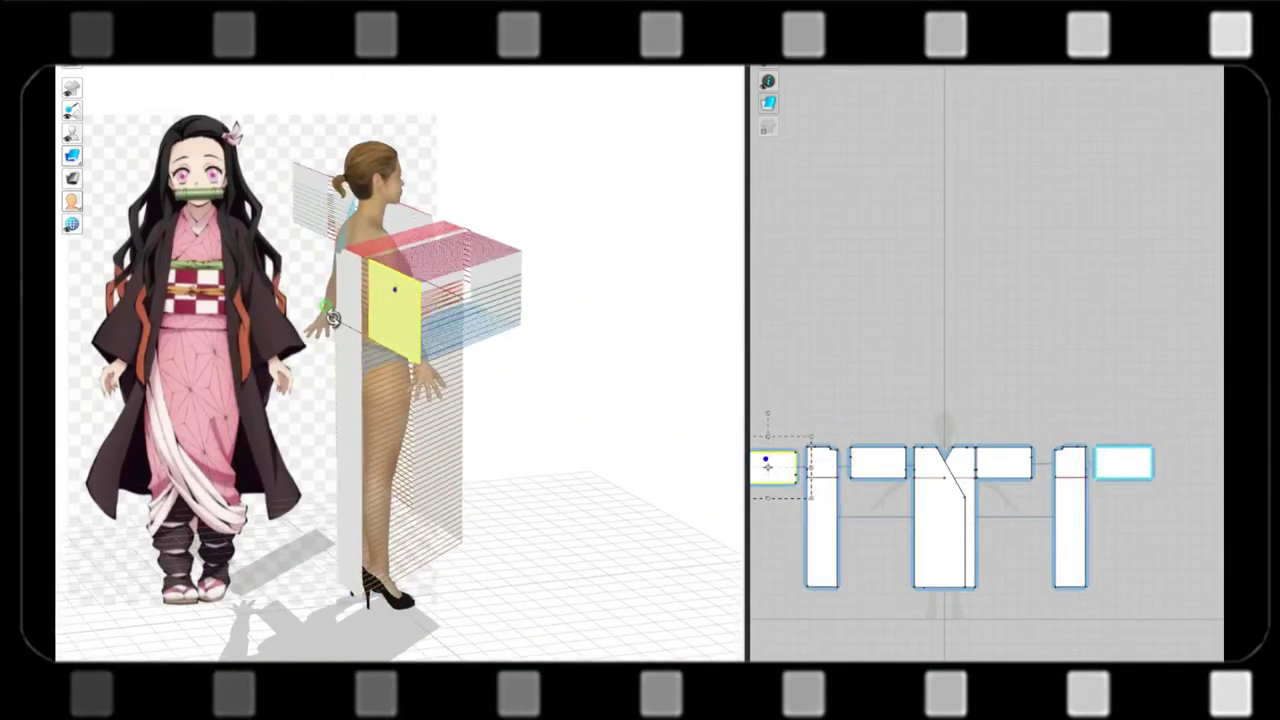
{"action": "mouse_move", "coordinate": [345, 327]}
{"action": "right_mouse_down"}
{"action": "mouse_move", "coordinate": [380, 330]}
{"action": "mouse_move", "coordinate": [339, 263]}
{"action": "mouse_move", "coordinate": [608, 357]}
{"action": "mouse_move", "coordinate": [540, 400]}
{"action": "right_mouse_up"}
{"action": "left_click", "coordinate": [400, 330]}
{"action": "left_click", "coordinate": [540, 400]}
{"action": "left_click", "coordinate": [607, 244]}
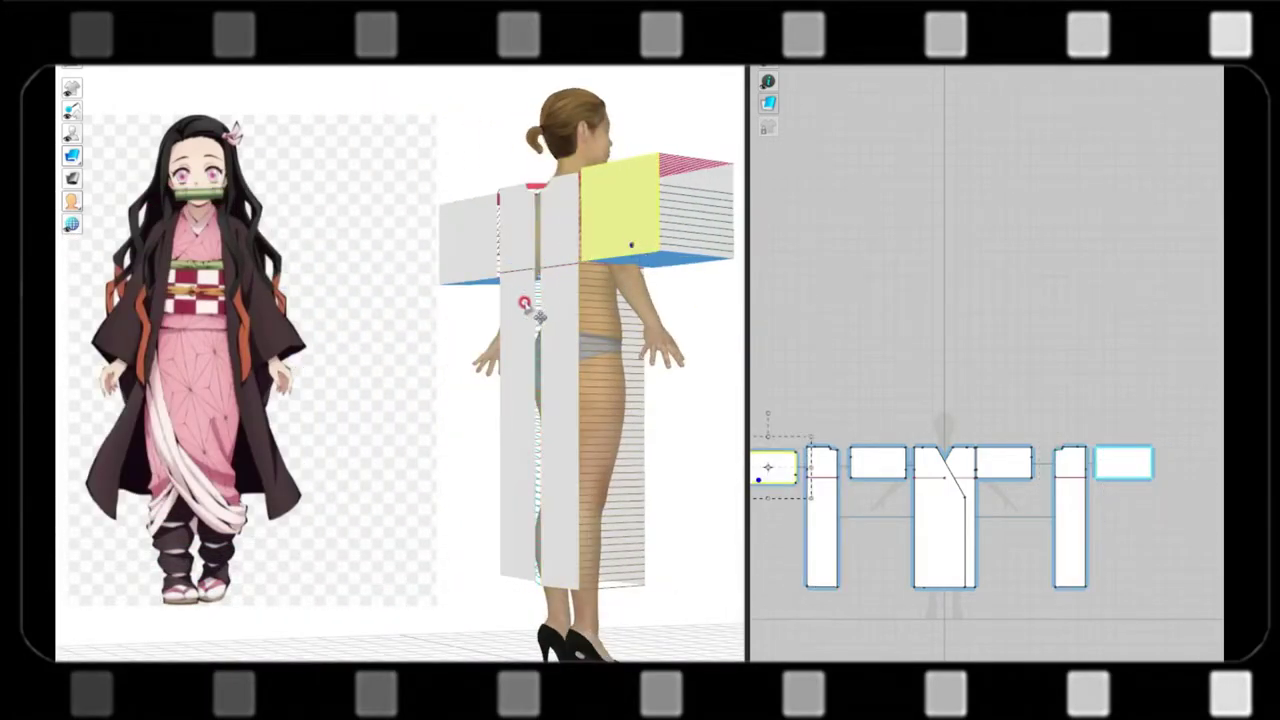
- Lower the sleeve panel to arm height and simulate to drape the kimono
{"action": "right_click_drag", "start_coordinate": [532, 308], "coordinate": [562, 229]}
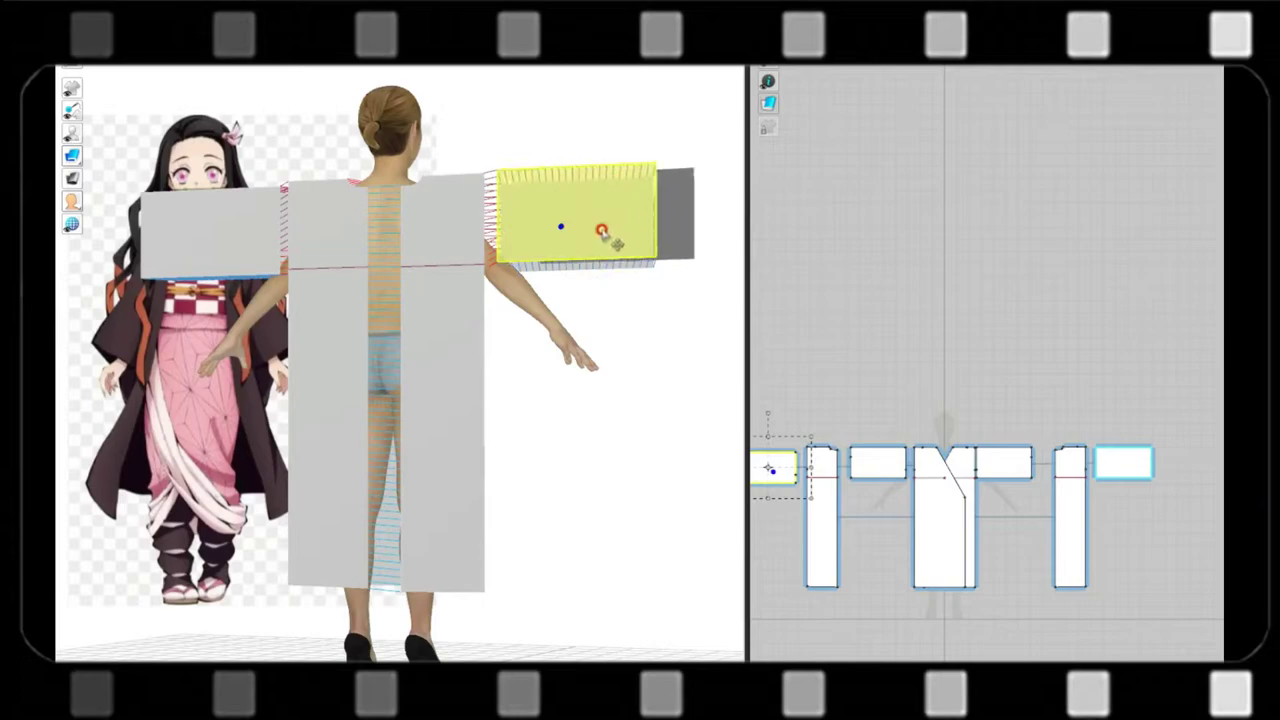
{"action": "right_click_drag", "start_coordinate": [619, 216], "coordinate": [500, 286]}
{"action": "mouse_move", "coordinate": [646, 354]}
{"action": "right_mouse_down"}
{"action": "mouse_move", "coordinate": [705, 233]}
{"action": "mouse_move", "coordinate": [645, 312]}
{"action": "right_mouse_up"}
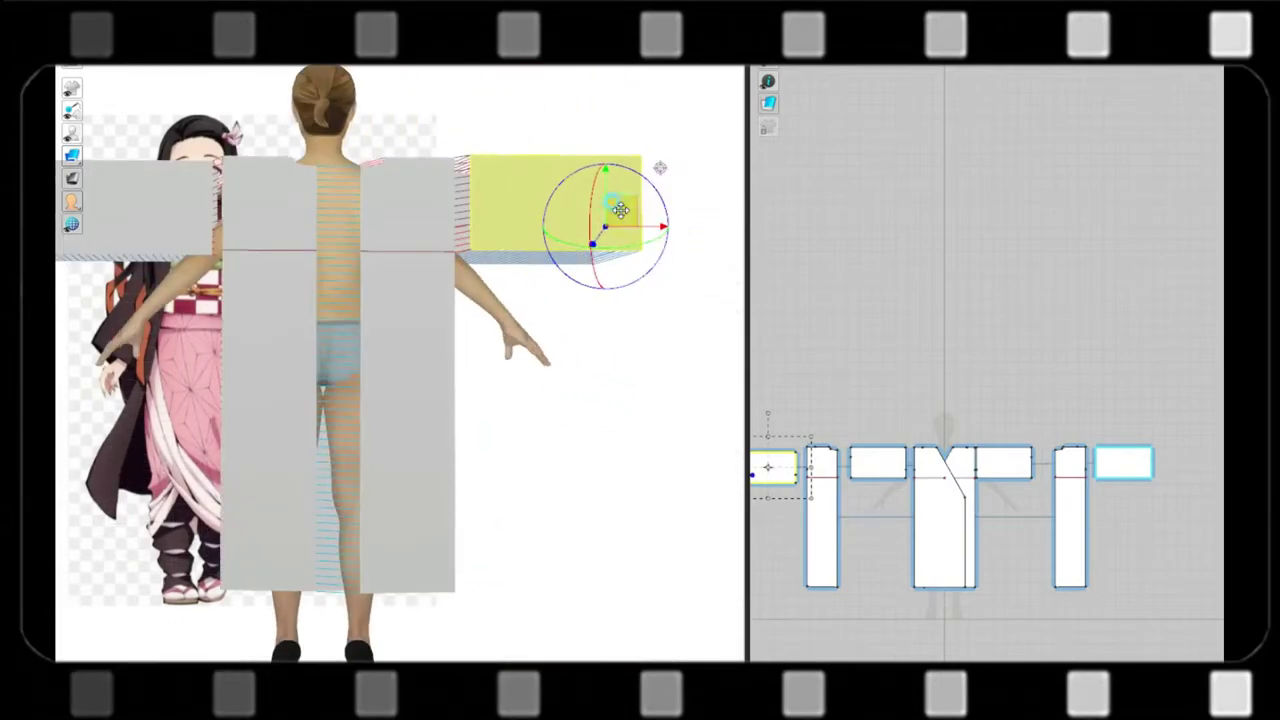
{"action": "left_click_drag", "start_coordinate": [643, 208], "coordinate": [489, 240]}
{"action": "left_click", "coordinate": [349, 274]}
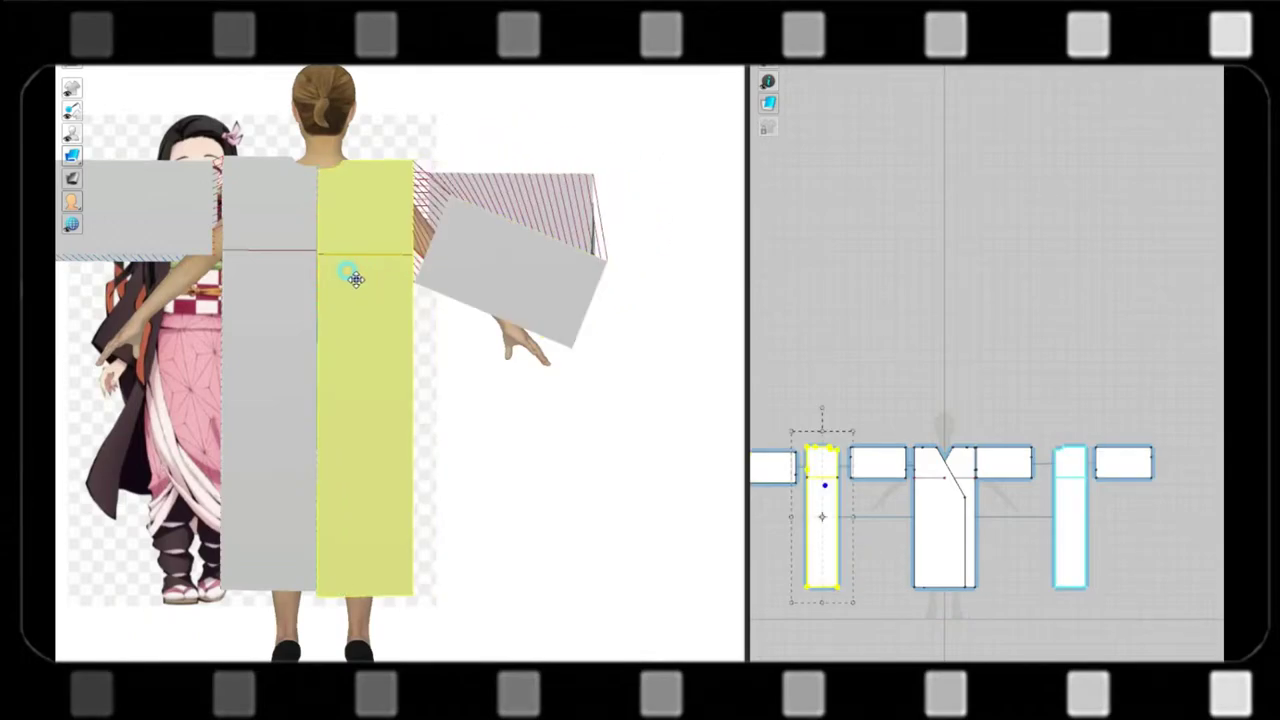
{"action": "left_click", "coordinate": [514, 277]}
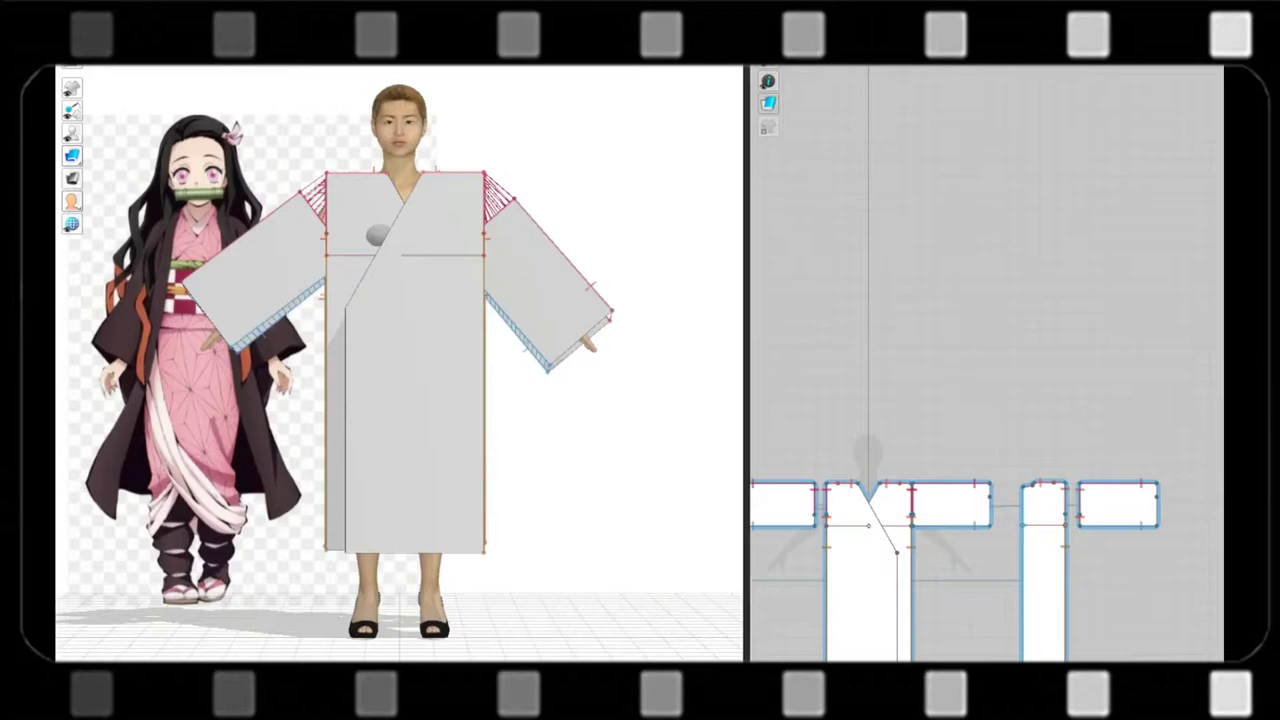
{"action": "key", "text": "space"}
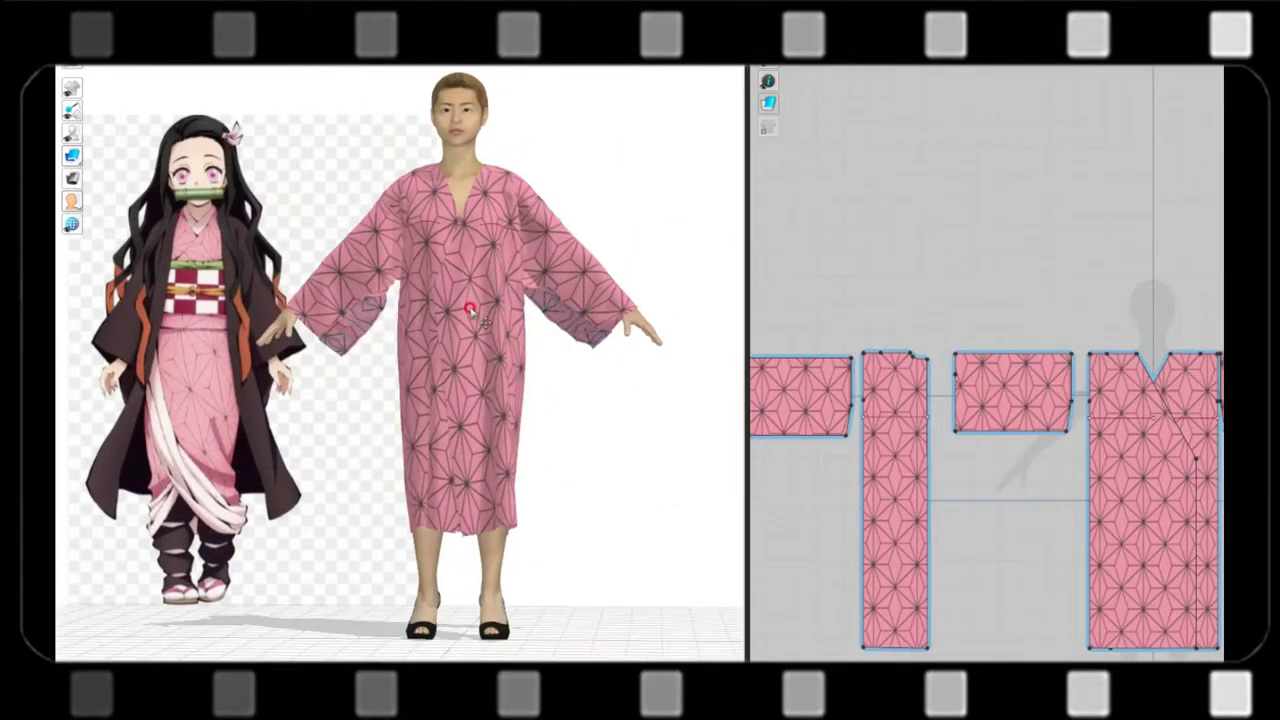
- Scroll and orbit to view the pink patterned kimono from a three-quarter angle
{"action": "scroll", "coordinate": [470, 312], "scroll_direction": "down", "scroll_amount": 2}
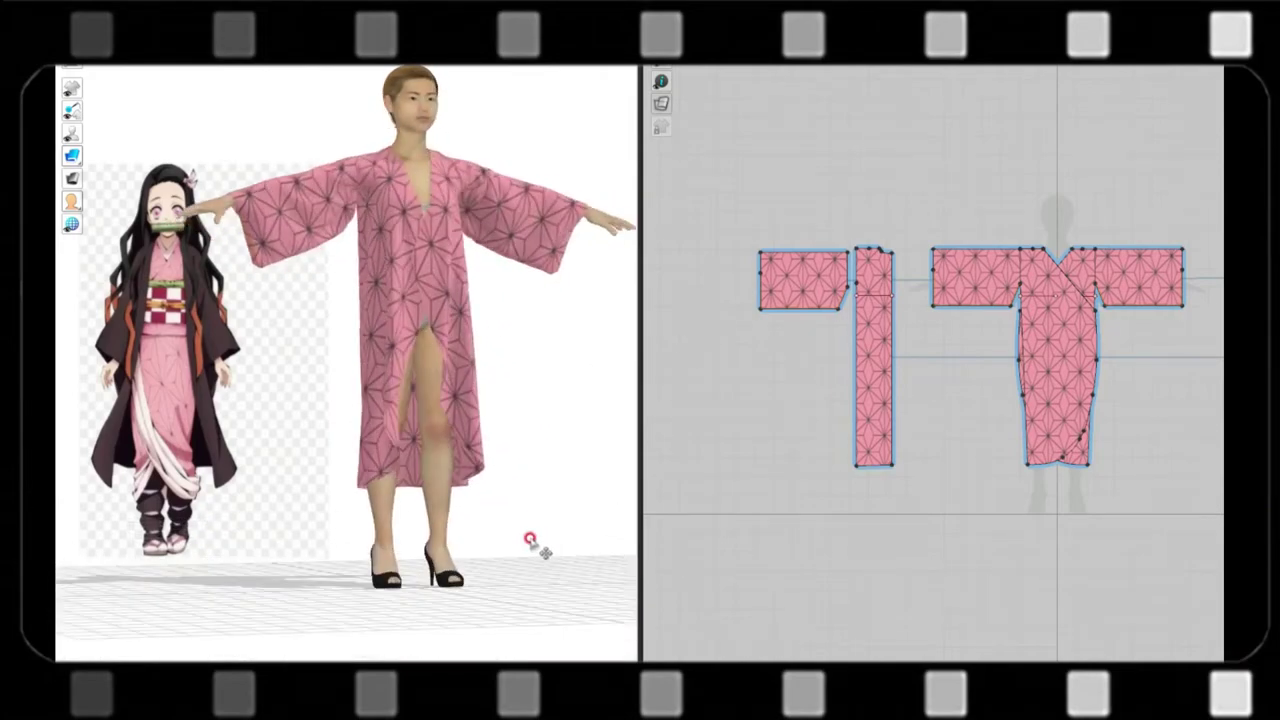
{"action": "scroll", "coordinate": [521, 550], "scroll_direction": "down", "scroll_amount": 3}
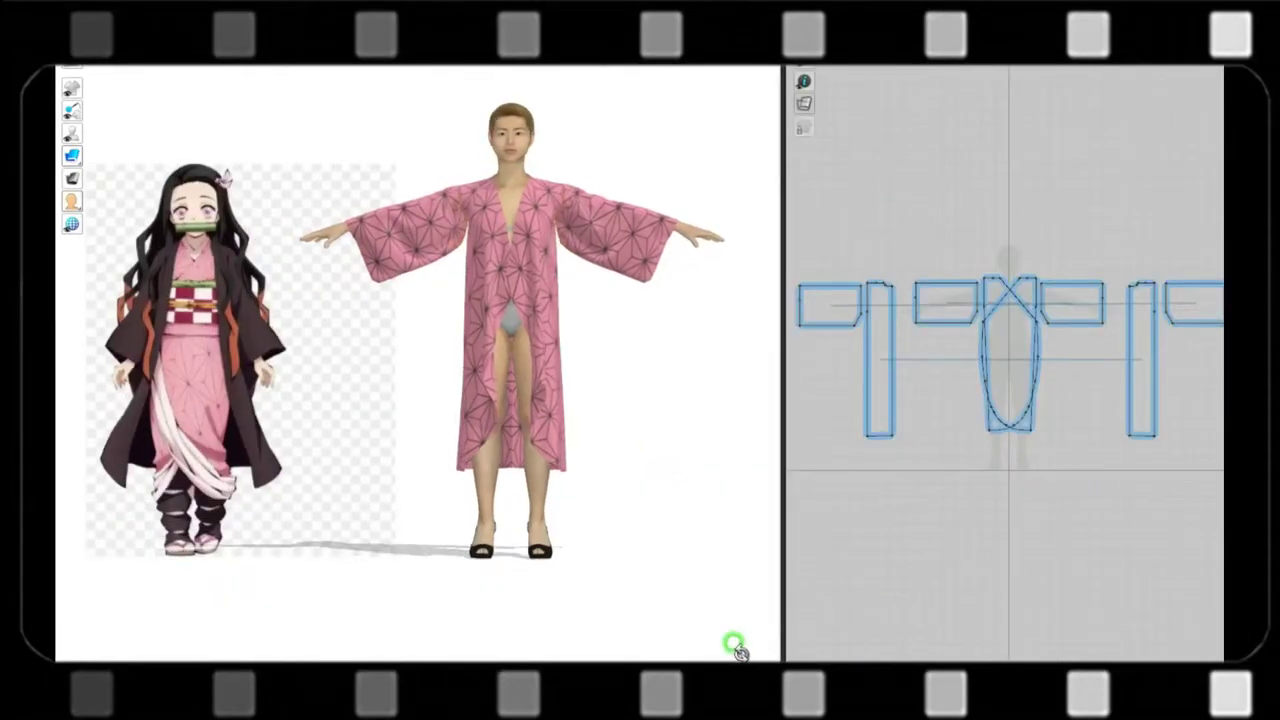
{"action": "right_click_drag", "start_coordinate": [737, 650], "coordinate": [620, 652]}
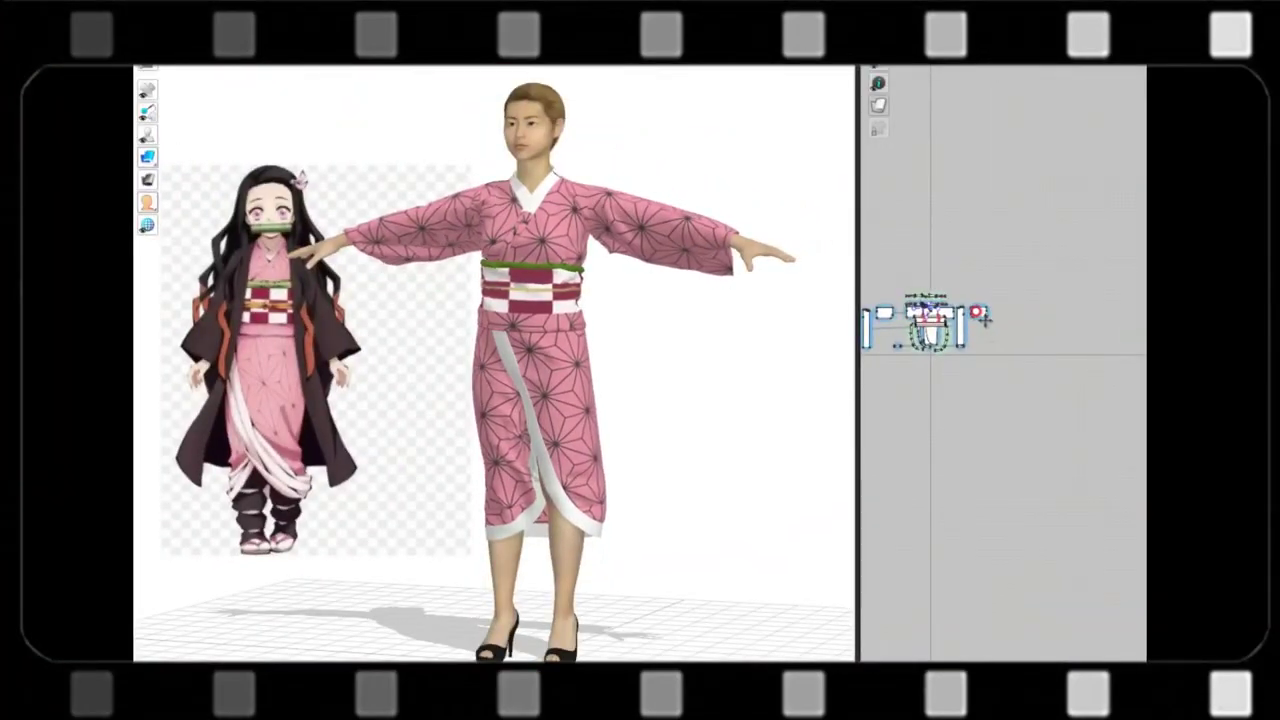
- Zoom in on the belted kimono and undo the last change to recreate the cloth
{"action": "scroll", "coordinate": [815, 368], "scroll_direction": "up", "scroll_amount": 1}
{"action": "scroll", "coordinate": [771, 323], "scroll_direction": "up", "scroll_amount": 1}
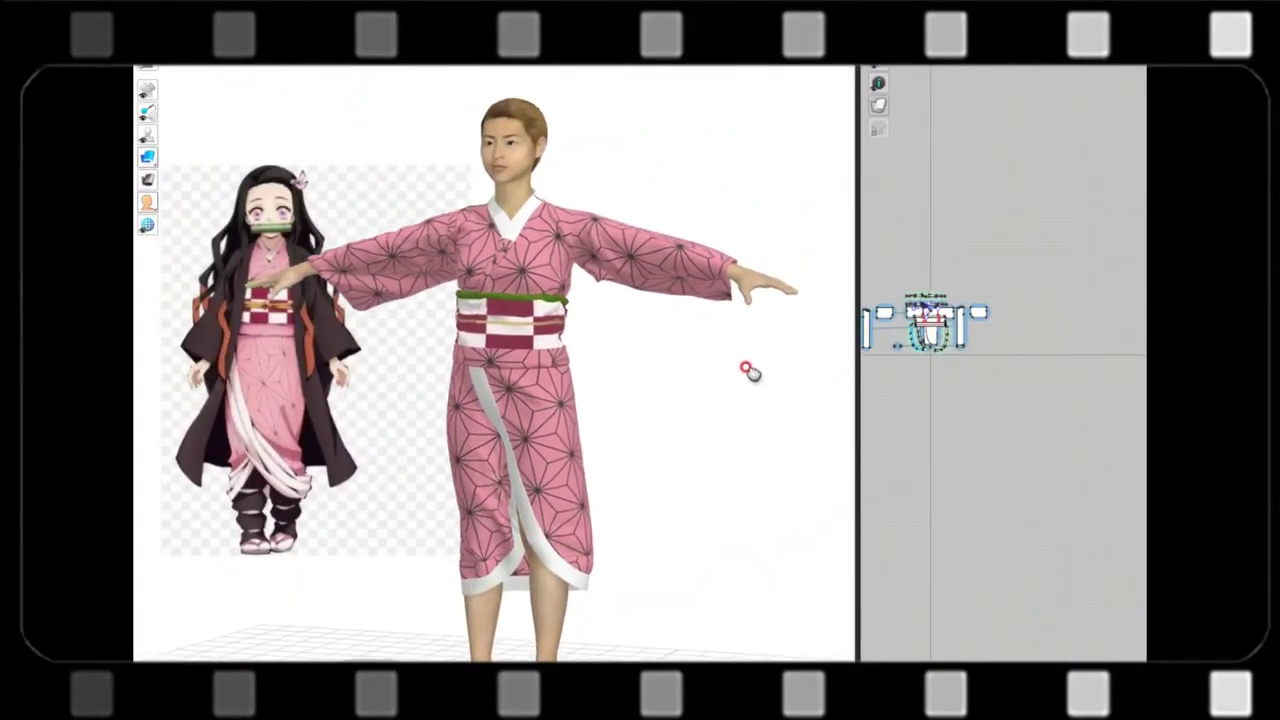
{"action": "key", "text": "ctrl+z"}
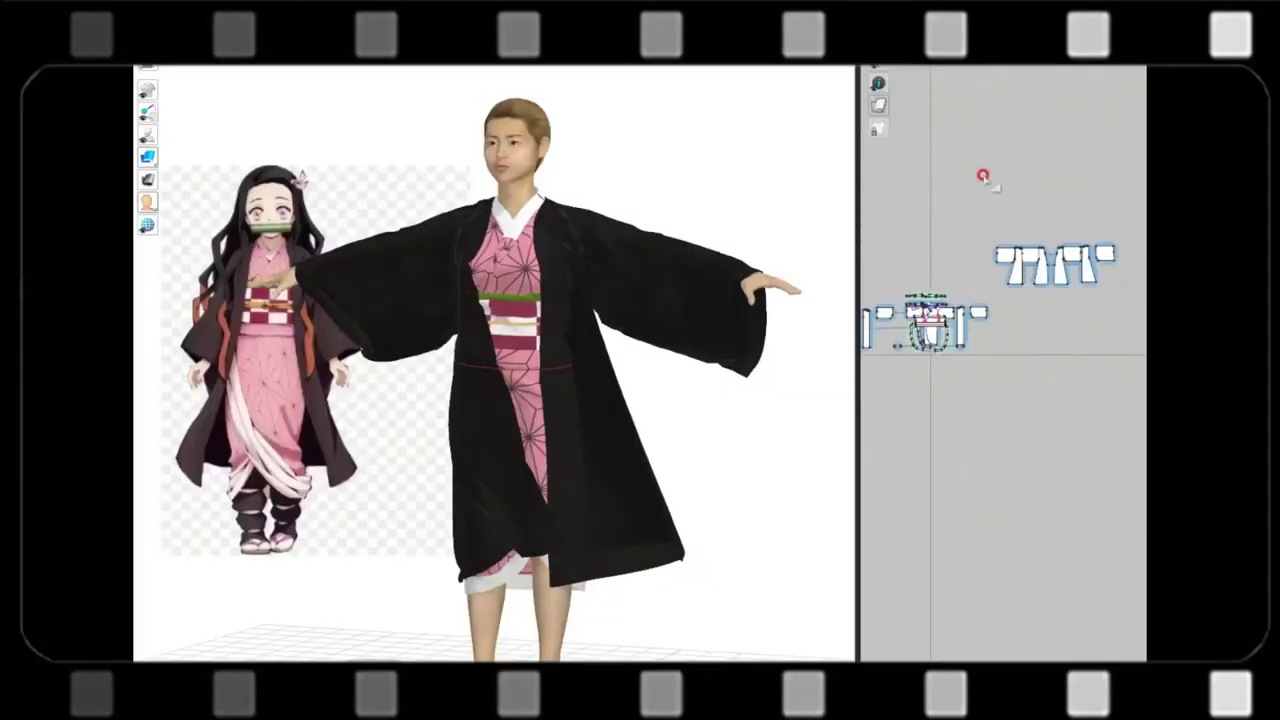
- Orbit around the avatar to inspect the black haori from the side
{"action": "right_click_drag", "start_coordinate": [645, 445], "coordinate": [738, 421]}
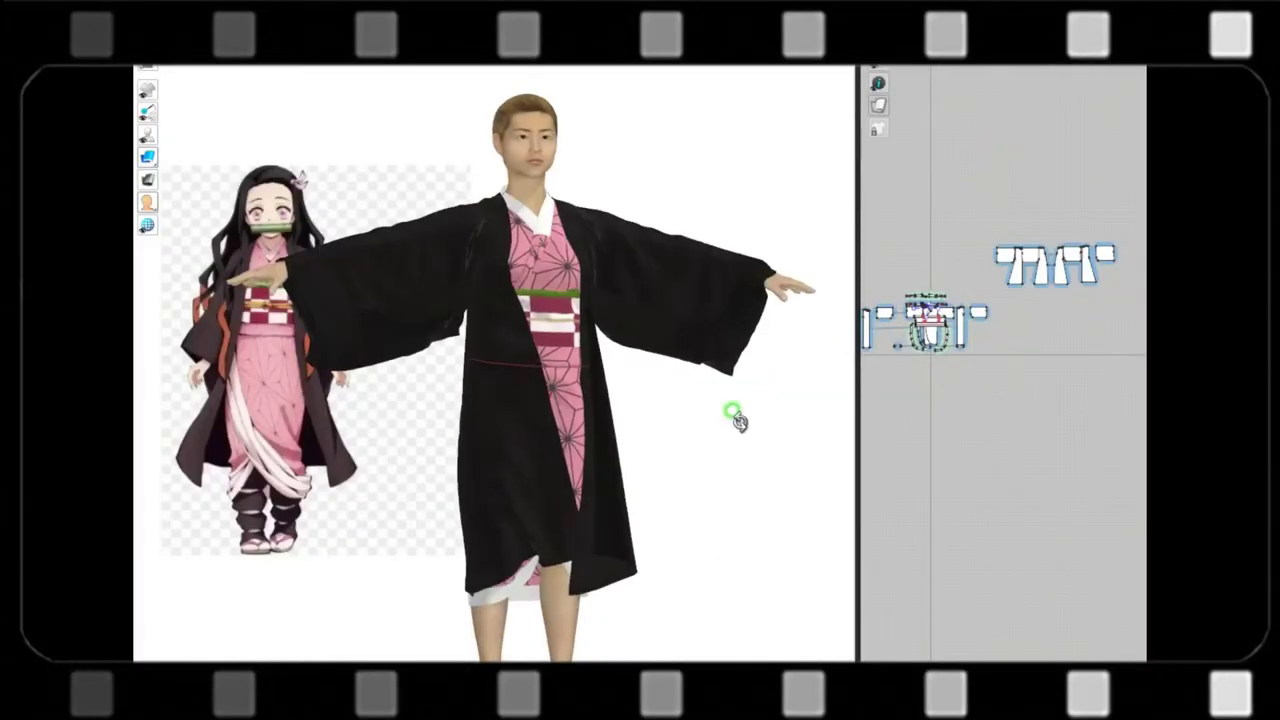
{"action": "right_click_drag", "start_coordinate": [470, 380], "coordinate": [478, 368]}
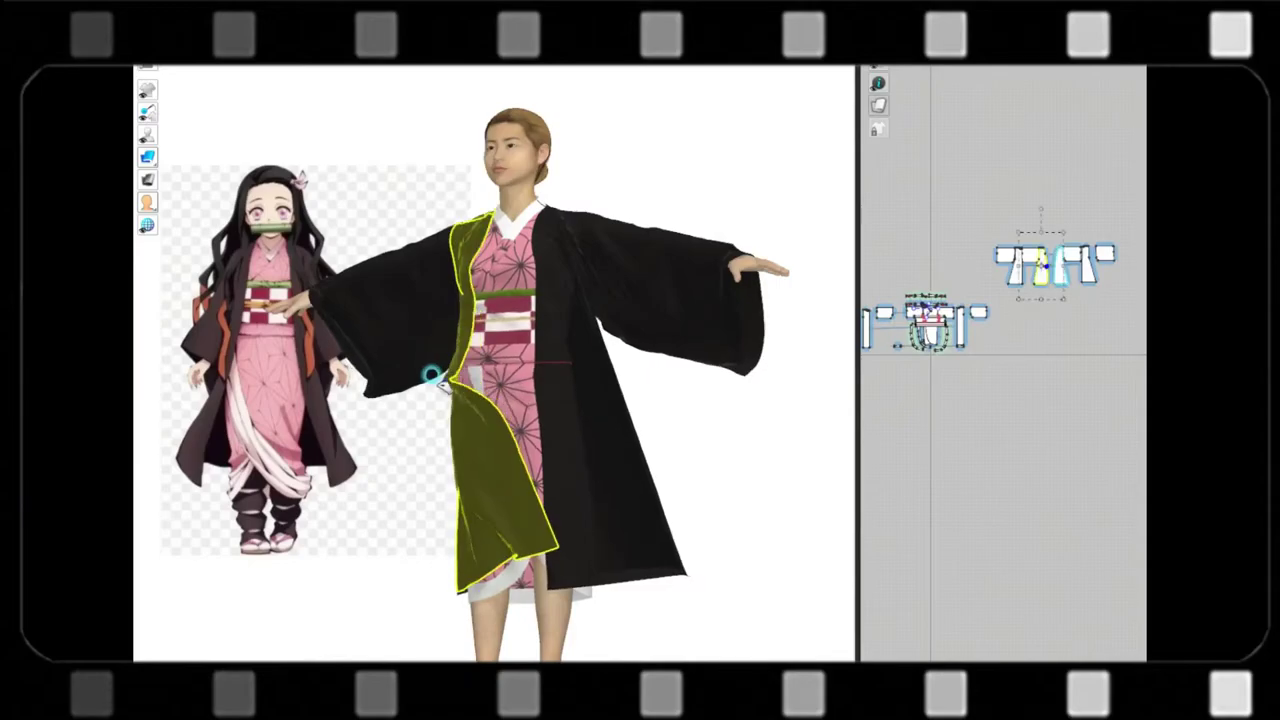
{"action": "right_click_drag", "start_coordinate": [592, 418], "coordinate": [697, 420]}
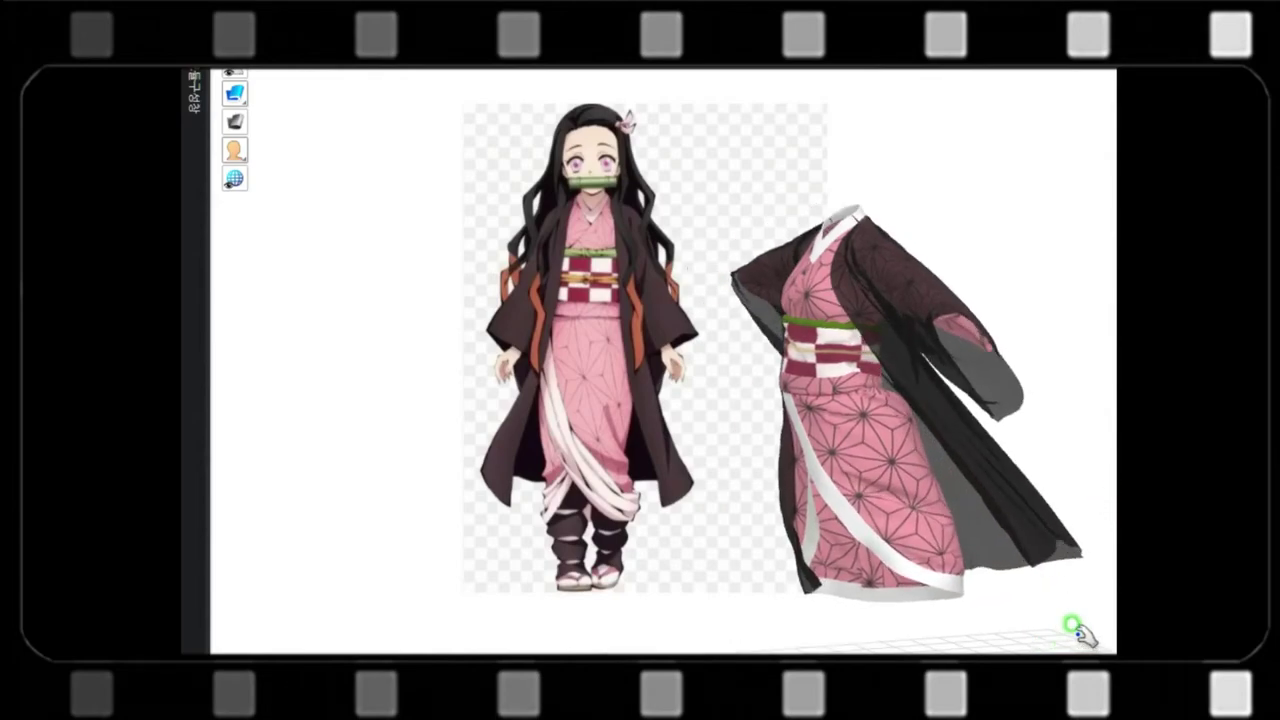
- Rotate the standalone outfit to face the front beside the Nezuko reference
{"action": "right_click_drag", "start_coordinate": [1075, 630], "coordinate": [1040, 637]}
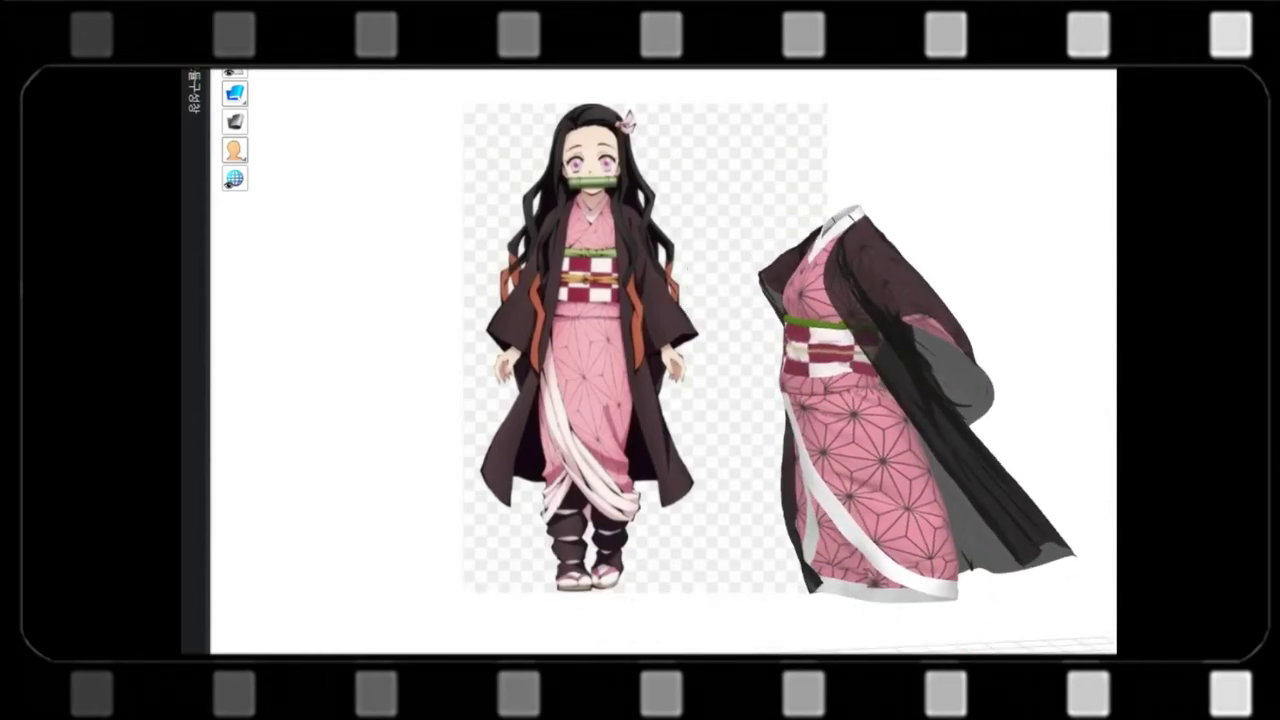